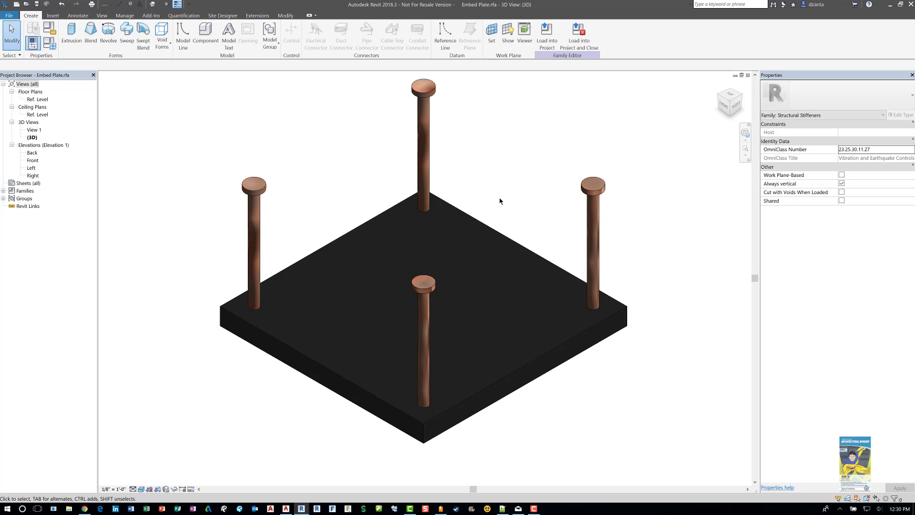
Add a new Embed Plate family type named 1' x 1' x 1" in Family Types.
{"action": "middle_click_drag", "start_coordinate": [499, 197], "coordinate": [505, 223]}
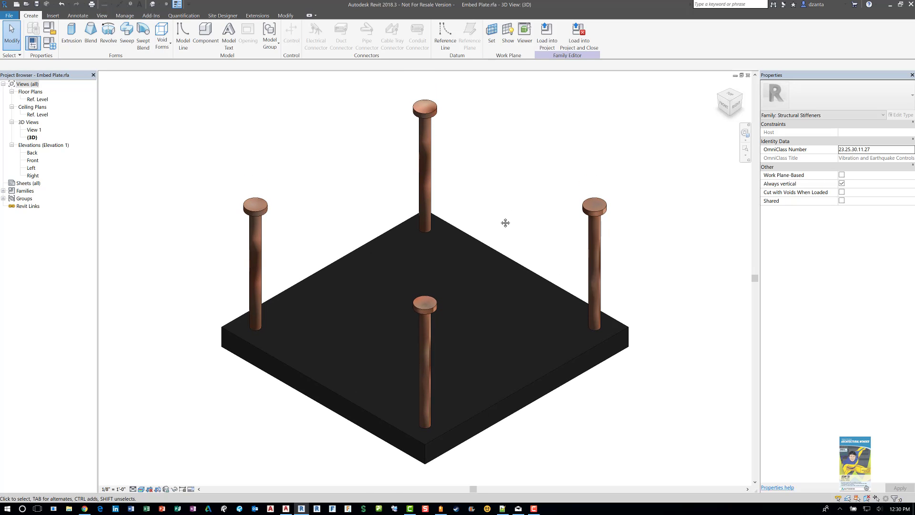
{"action": "left_click", "coordinate": [52, 47]}
{"action": "left_click_drag", "start_coordinate": [369, 164], "coordinate": [508, 159]}
{"action": "left_click", "coordinate": [286, 174]}
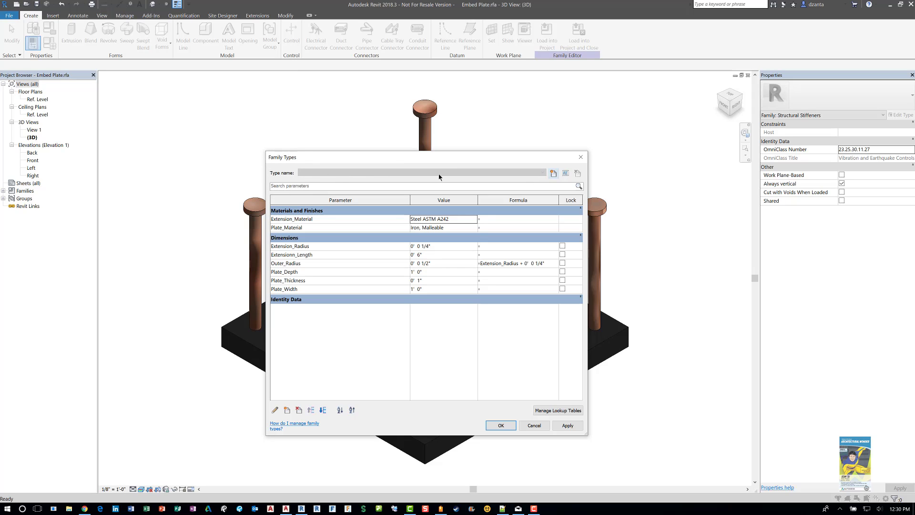
{"action": "left_click", "coordinate": [553, 174]}
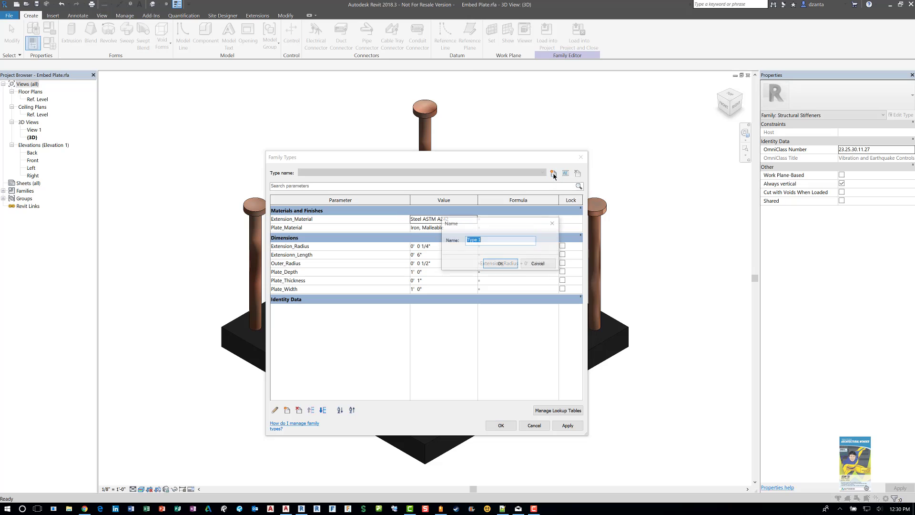
{"action": "left_click_drag", "start_coordinate": [520, 223], "coordinate": [518, 318]}
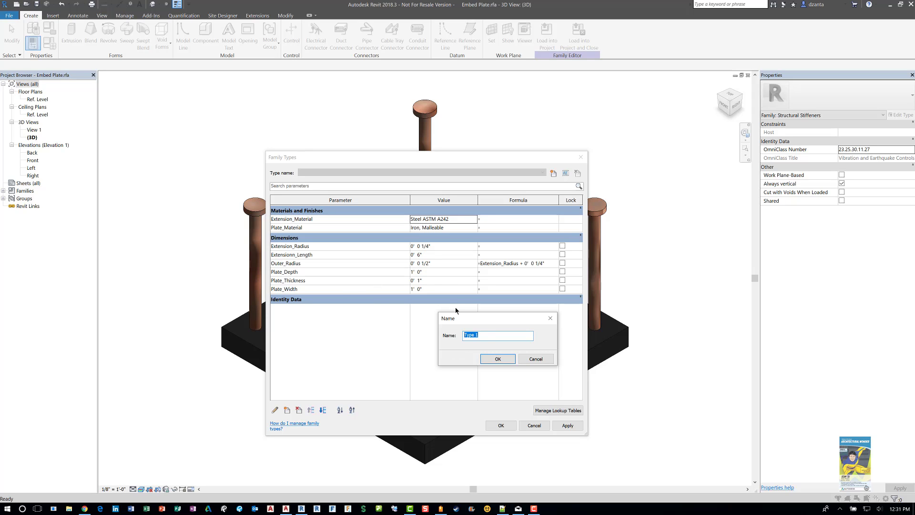
{"action": "left_click_drag", "start_coordinate": [488, 337], "coordinate": [447, 339]}
{"action": "type", "text": "1' x 1' x 1\""}
{"action": "left_click", "coordinate": [492, 359]}
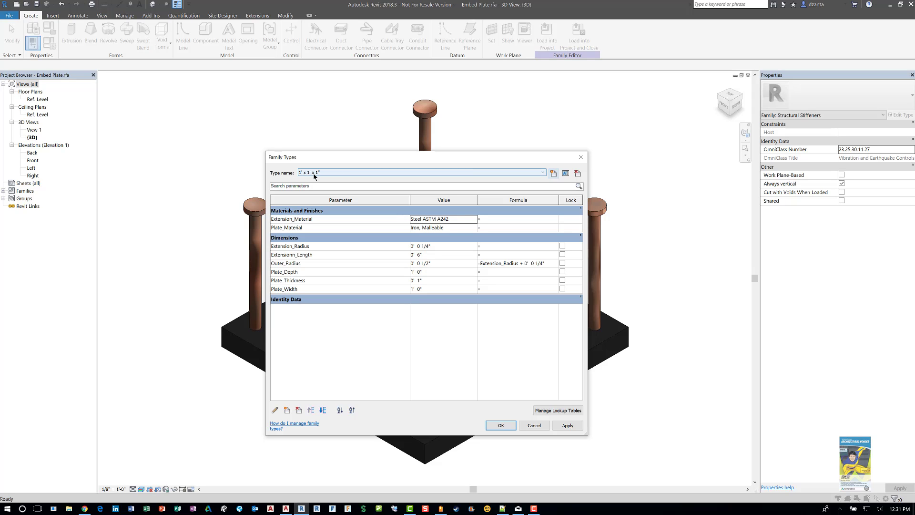
Create another family type named 6" x 6" x 1/2".
{"action": "left_click", "coordinate": [554, 173]}
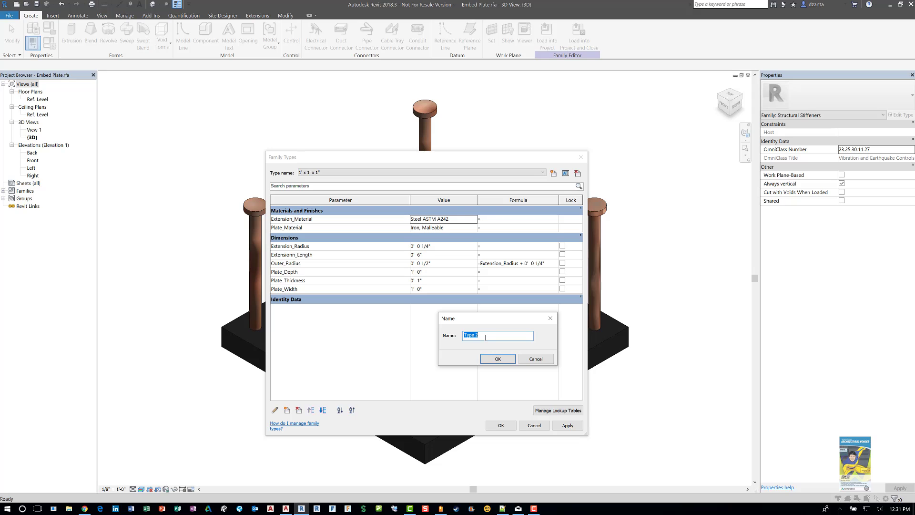
{"action": "type", "text": "6\" x 6\" x 1/2"}
{"action": "left_click", "coordinate": [497, 360]}
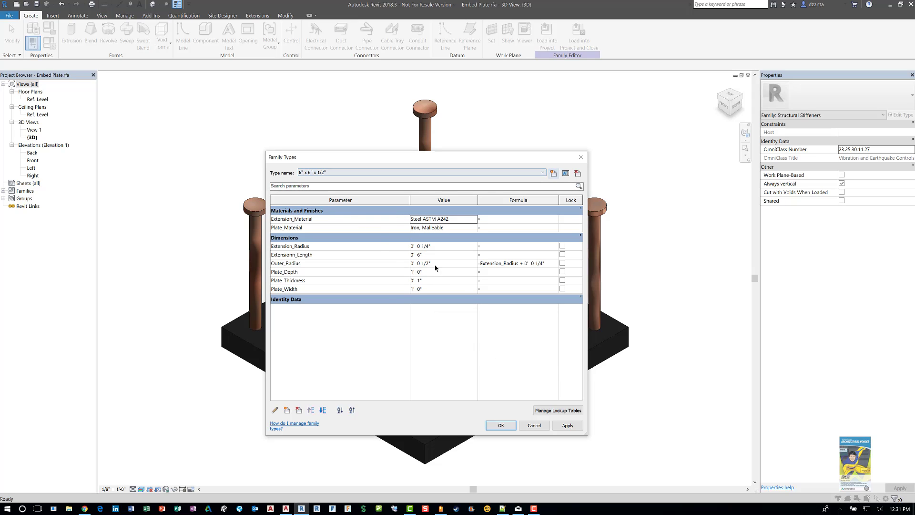
Set Plate_Depth to 6", Plate_Thickness to 1/2" and Plate_Width to 6".
{"action": "left_click", "coordinate": [442, 273]}
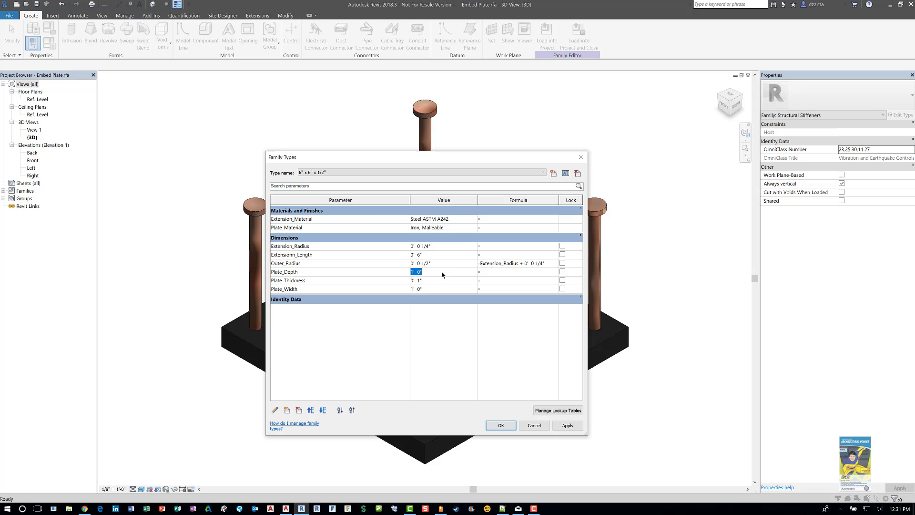
{"action": "type", "text": "6\""}
{"action": "left_click", "coordinate": [434, 281]}
{"action": "type", "text": "1/2\""}
{"action": "left_click", "coordinate": [434, 290]}
{"action": "type", "text": "6\""}
{"action": "key", "text": "Tab"}
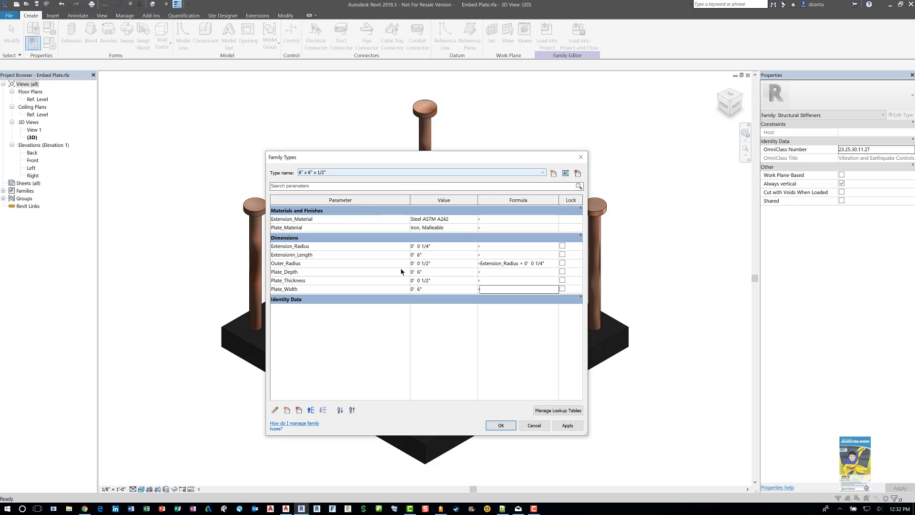
Apply the new dimensions, then preview the 1' x 1' x 1" type on the model.
{"action": "left_click", "coordinate": [569, 426]}
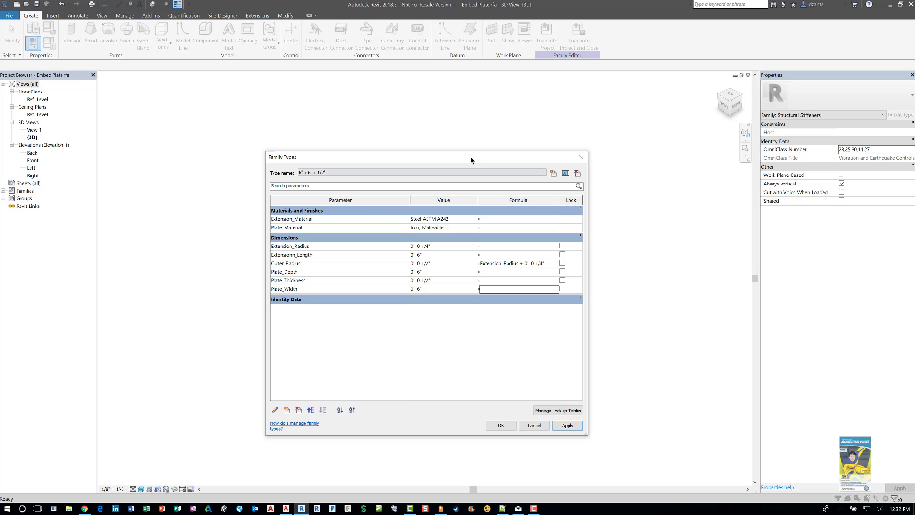
{"action": "left_click_drag", "start_coordinate": [471, 156], "coordinate": [744, 161]}
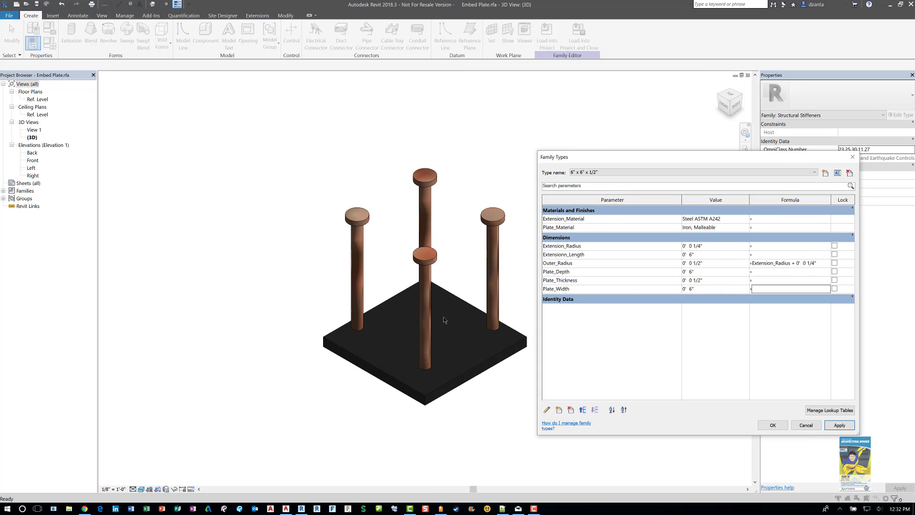
{"action": "left_click", "coordinate": [737, 173]}
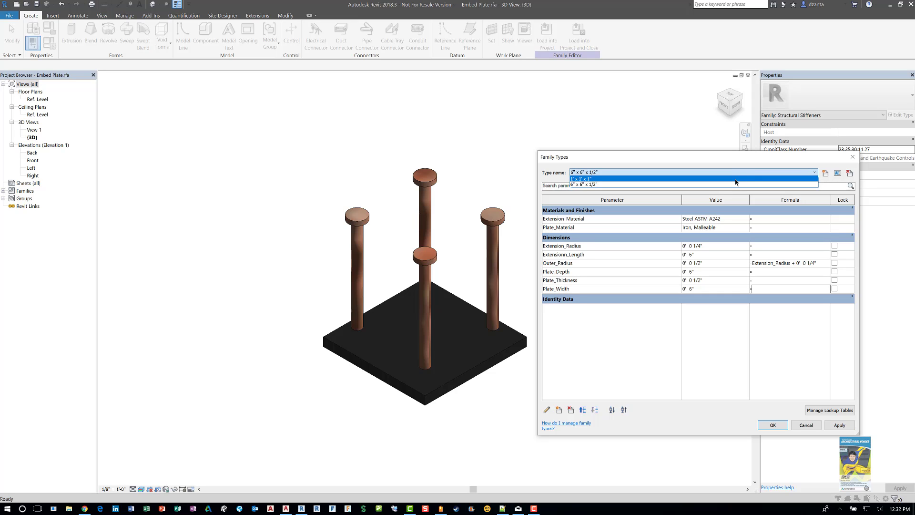
{"action": "left_click", "coordinate": [736, 180]}
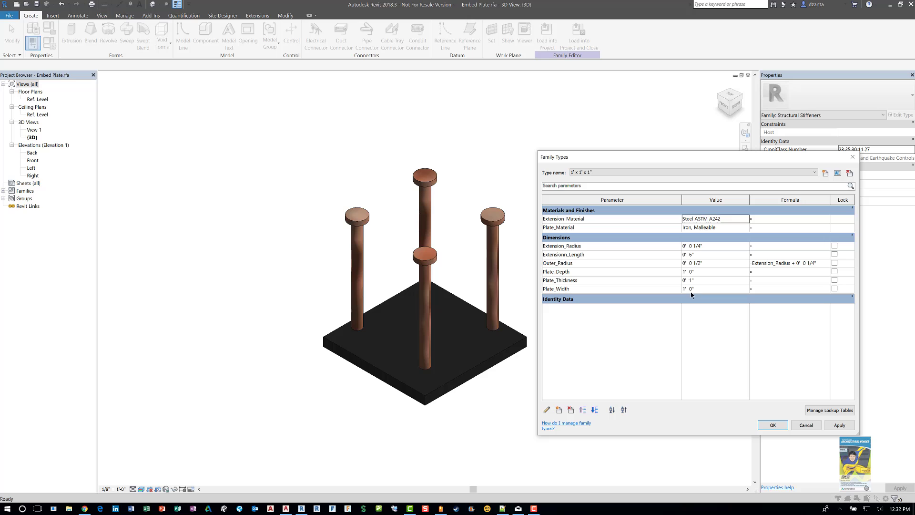
{"action": "left_click", "coordinate": [839, 425]}
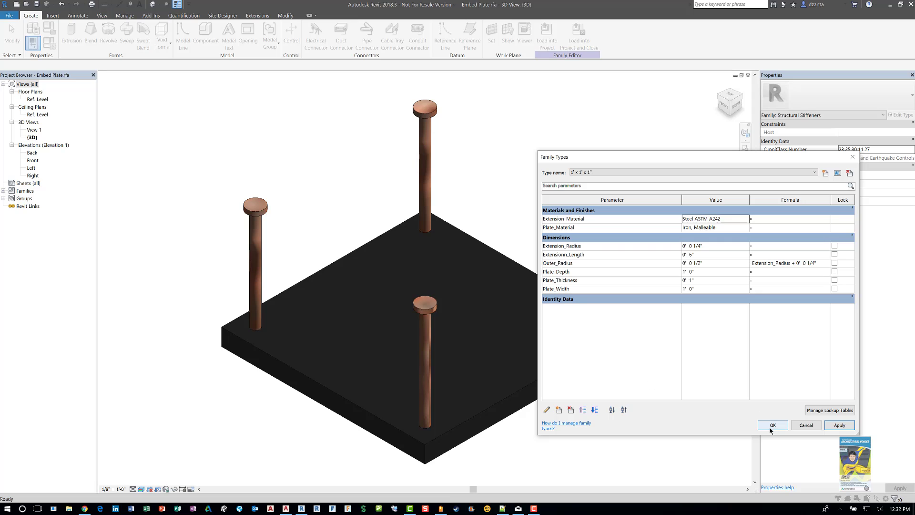
Switch back to the 6" x 6" x 1/2" type and accept the change.
{"action": "left_click", "coordinate": [666, 172]}
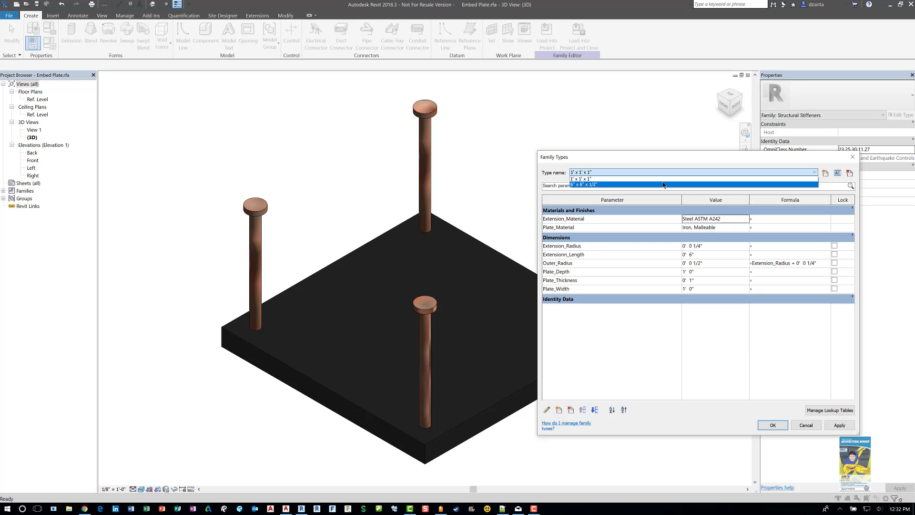
{"action": "left_click", "coordinate": [662, 185]}
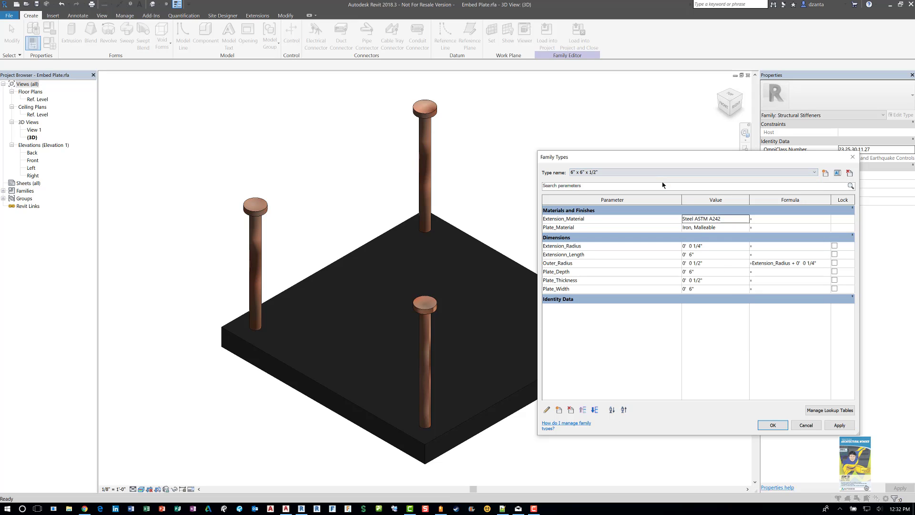
{"action": "left_click", "coordinate": [772, 425]}
{"action": "scroll", "coordinate": [493, 307], "scroll_direction": "down", "scroll_amount": 2}
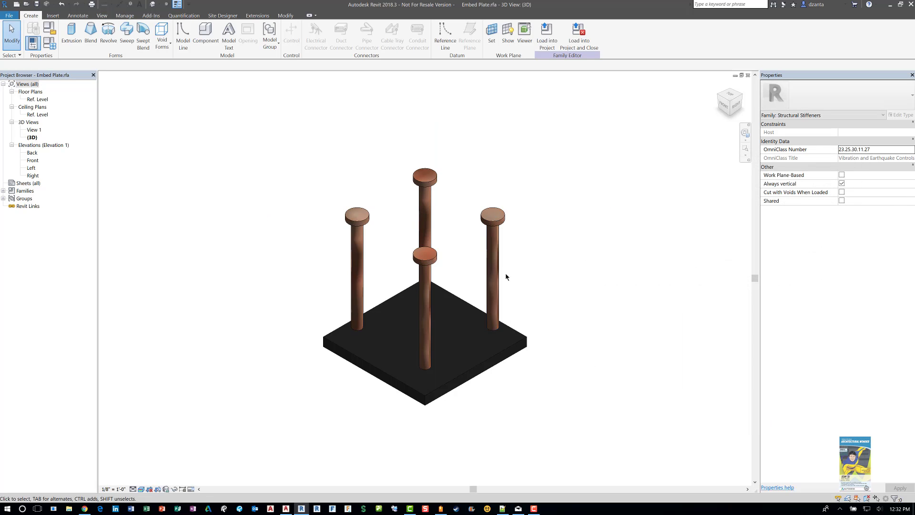
Create a new project from the Architectural Template and load the Embed Plate family into it.
{"action": "middle_click_drag", "start_coordinate": [505, 273], "coordinate": [452, 263]}
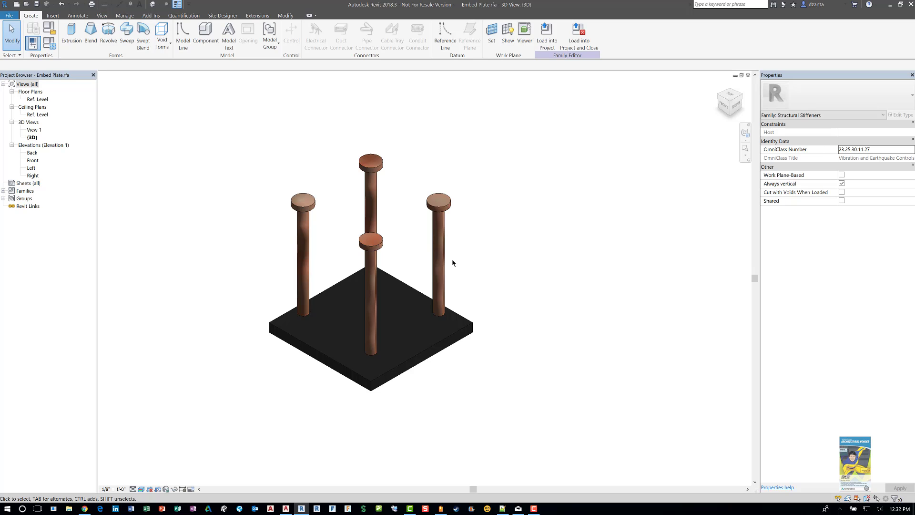
{"action": "middle_click_drag", "start_coordinate": [459, 253], "coordinate": [494, 249]}
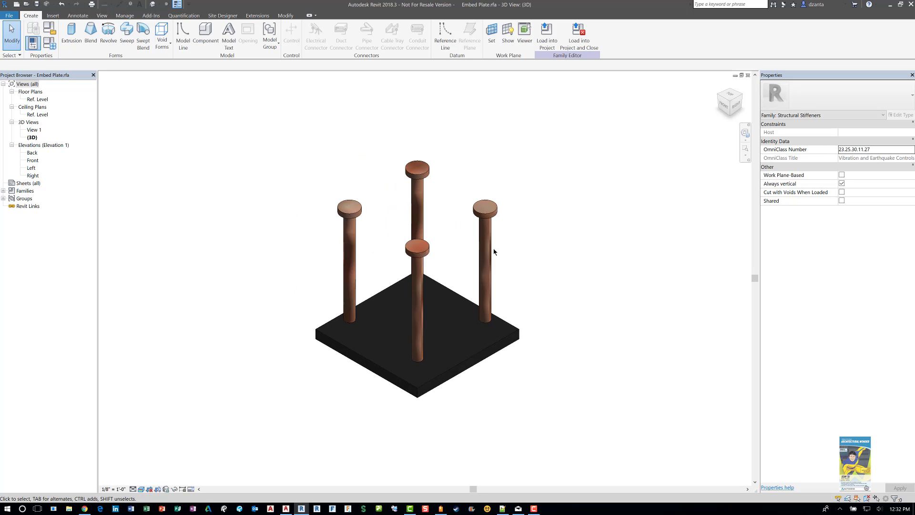
{"action": "left_click", "coordinate": [17, 6]}
{"action": "left_click", "coordinate": [438, 236]}
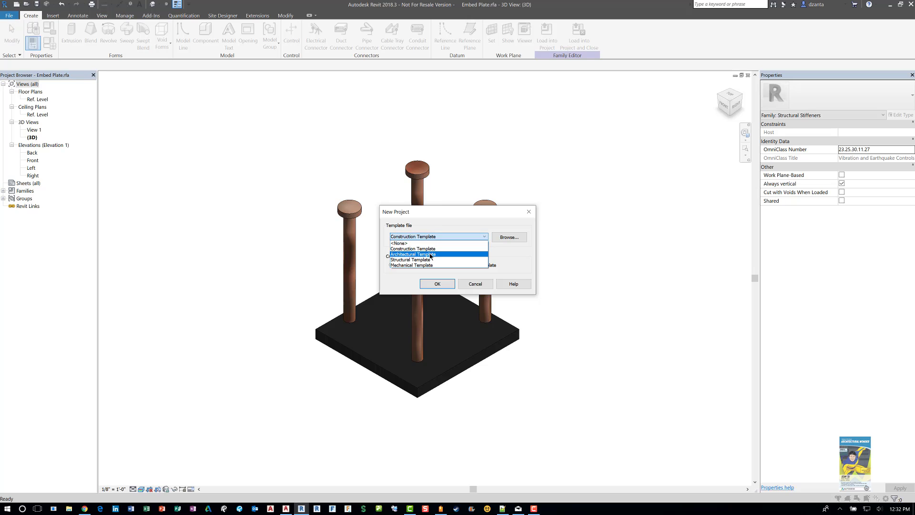
{"action": "left_click", "coordinate": [431, 249]}
{"action": "left_click", "coordinate": [437, 285]}
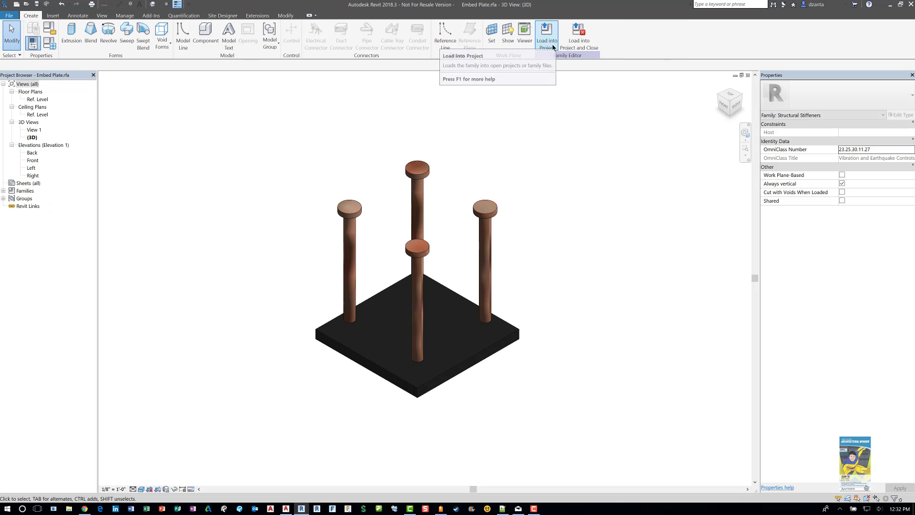
{"action": "left_click", "coordinate": [552, 47]}
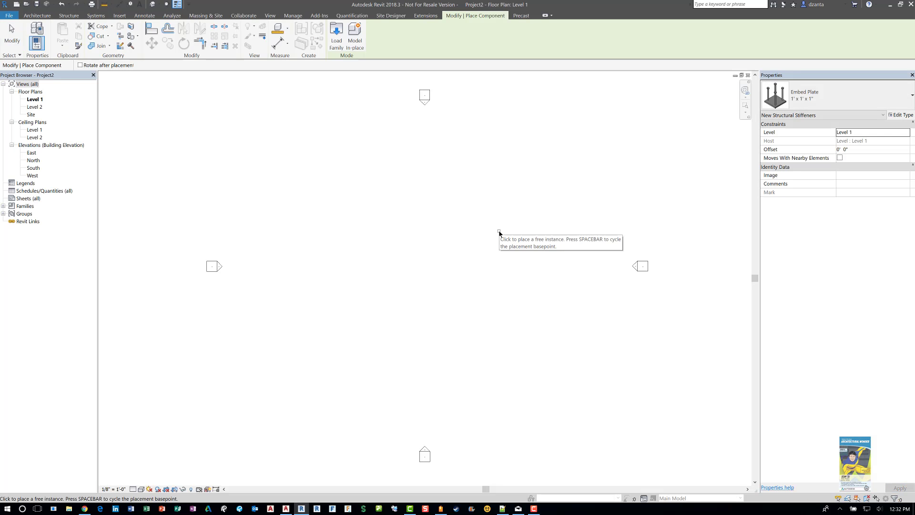
Place a 1' x 1' x 1" Embed Plate and a 6" x 6" x 1/2" one on Level 1.
{"action": "left_click", "coordinate": [817, 97]}
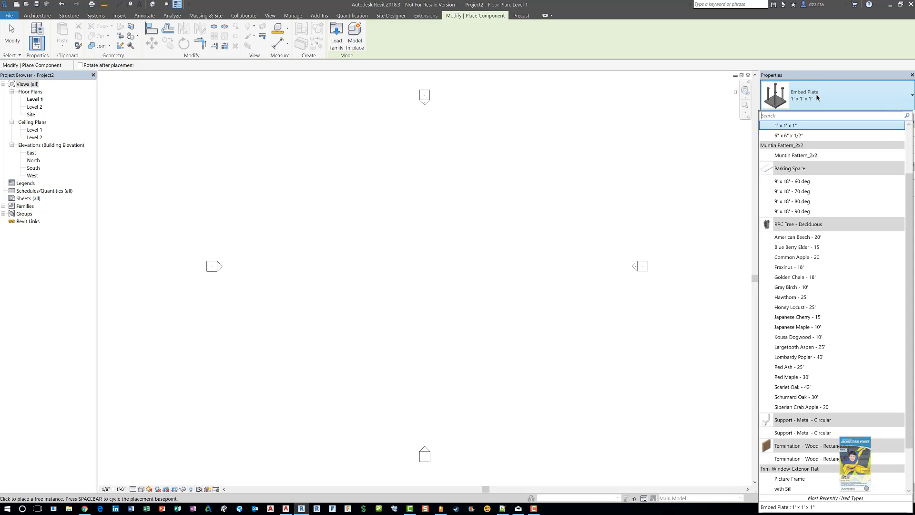
{"action": "left_click", "coordinate": [800, 125]}
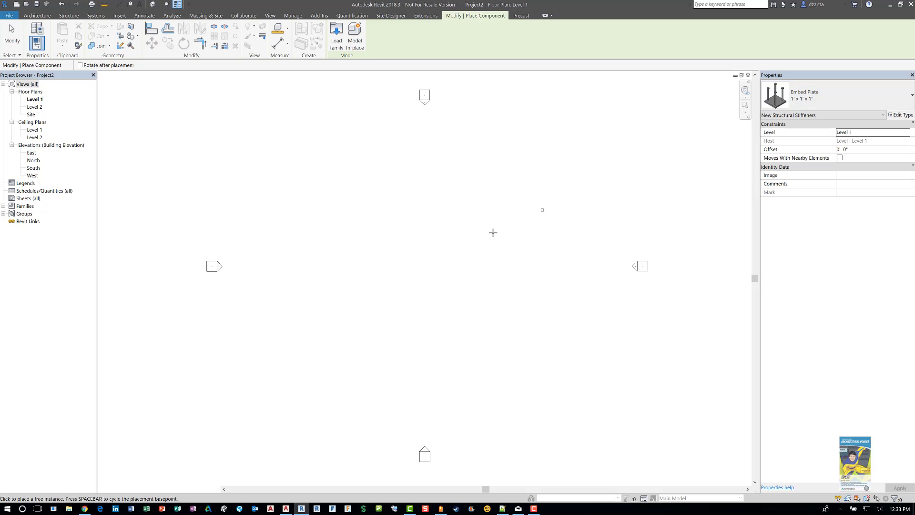
{"action": "scroll", "coordinate": [429, 251], "scroll_direction": "up", "scroll_amount": 3}
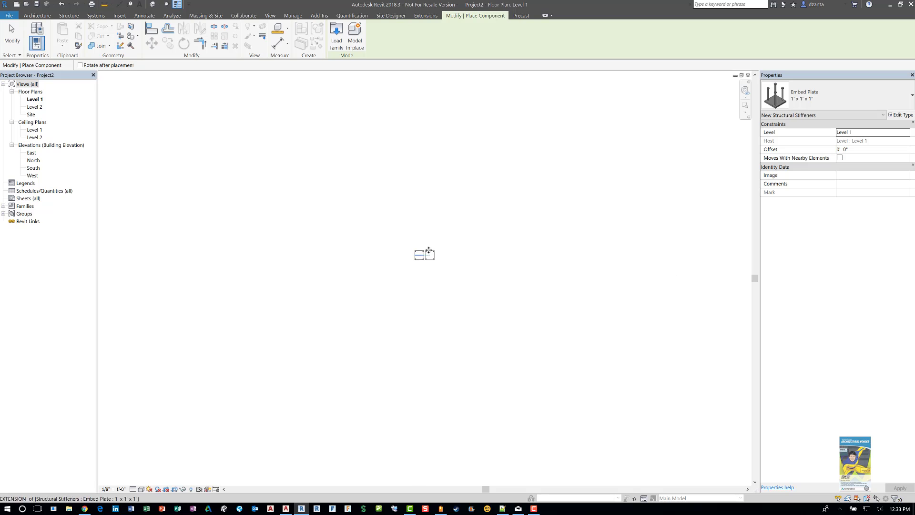
{"action": "scroll", "coordinate": [441, 274], "scroll_direction": "up", "scroll_amount": 5}
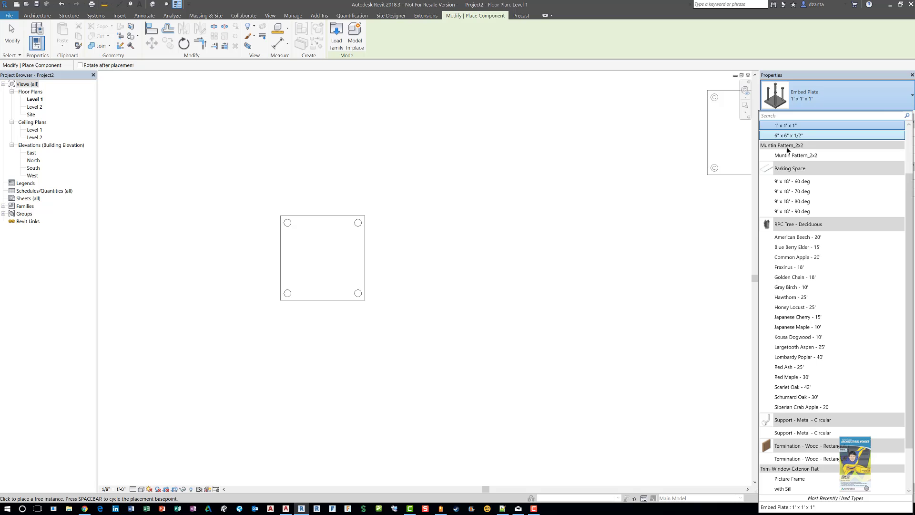
{"action": "left_click", "coordinate": [789, 136]}
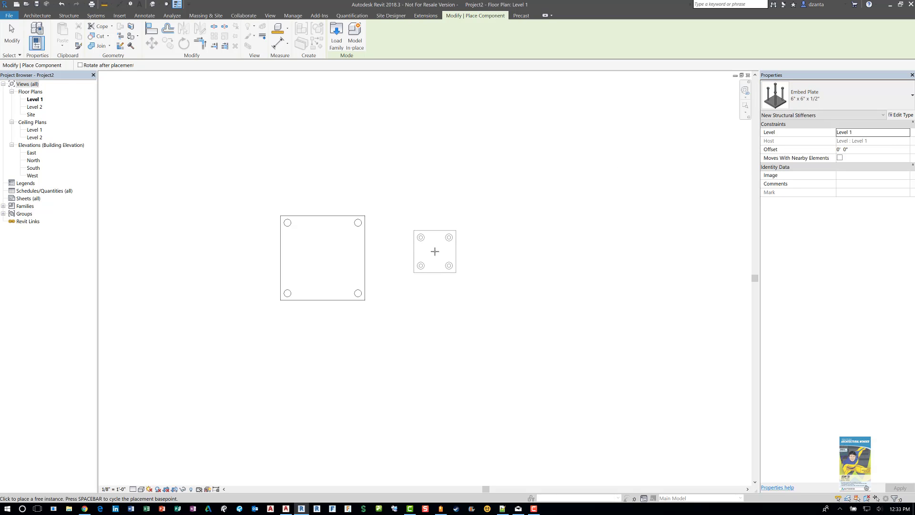
{"action": "left_click", "coordinate": [435, 251]}
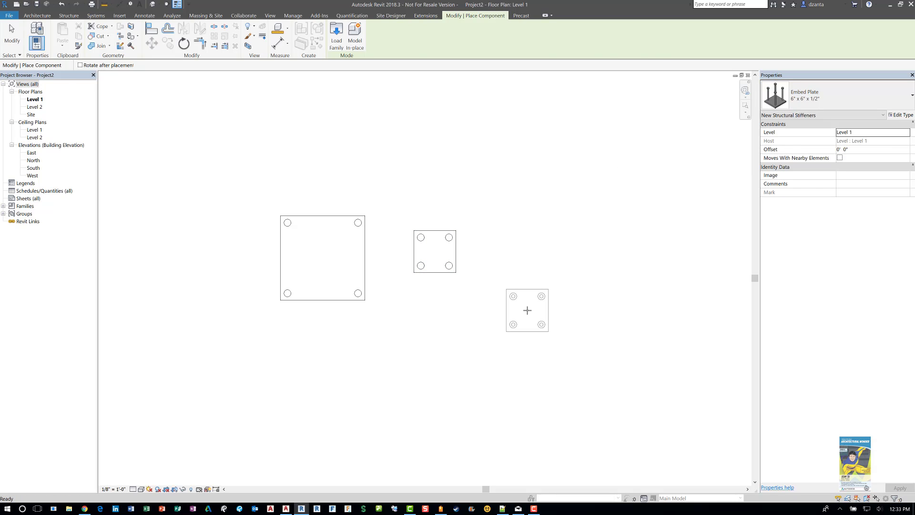
{"action": "key", "text": "Escape"}
{"action": "key", "text": "Escape"}
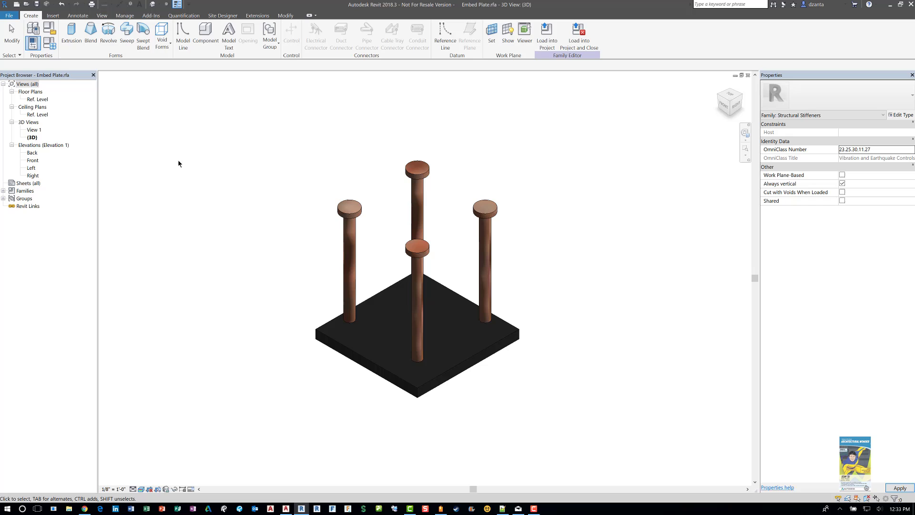
{"action": "key", "text": "f"}
{"action": "key", "text": "t"}
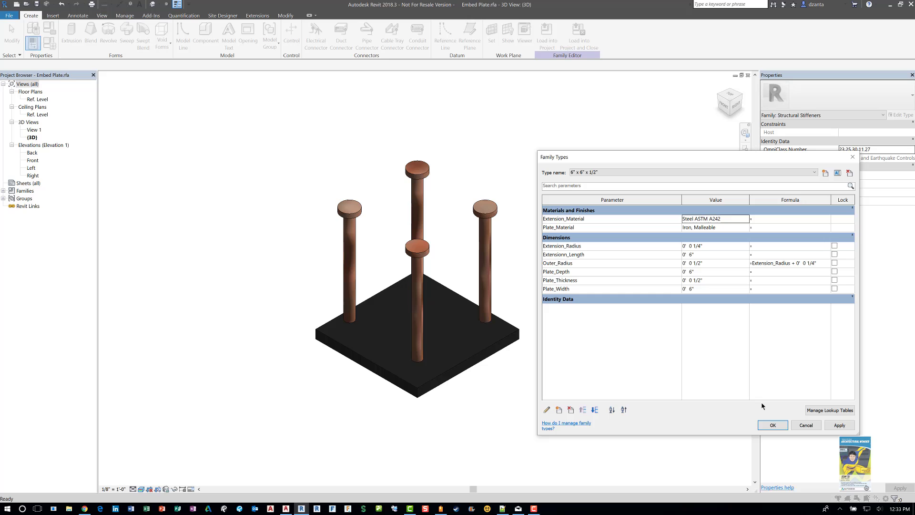
{"action": "left_click", "coordinate": [773, 425]}
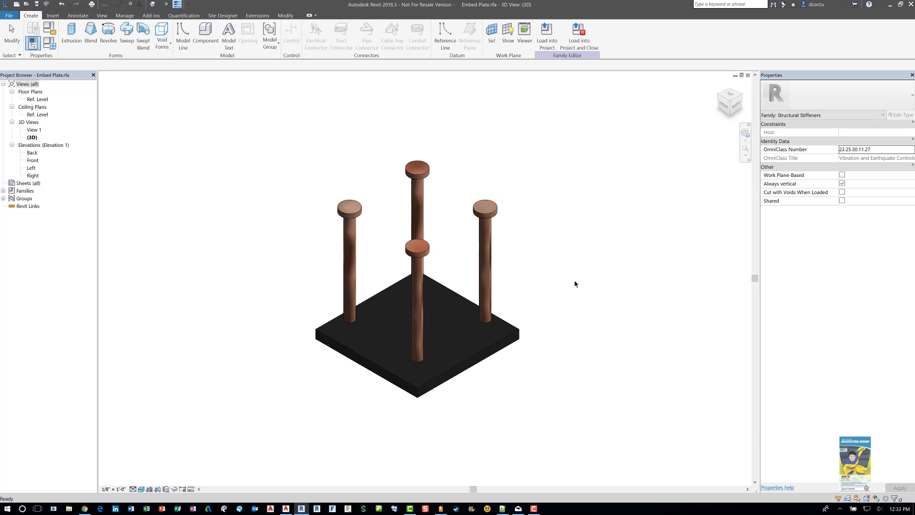